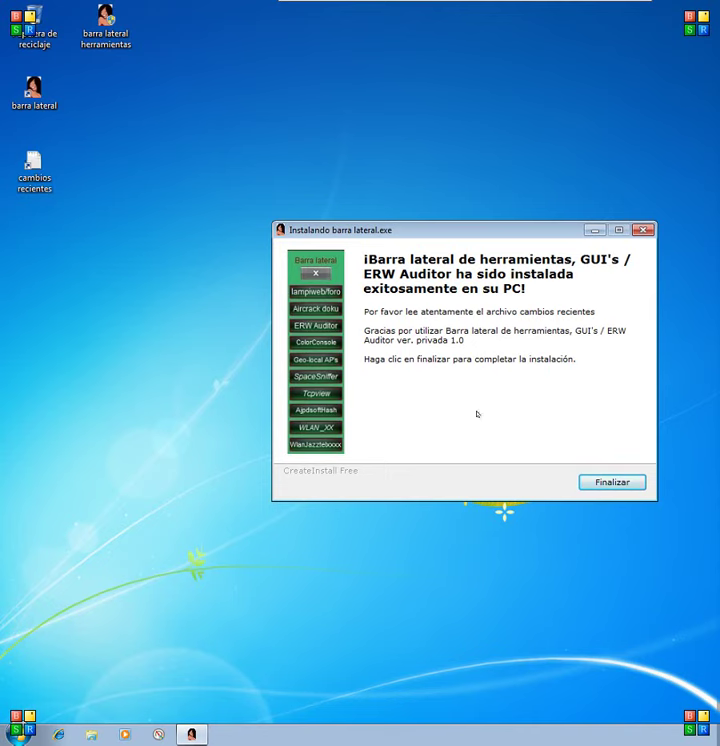
Finish the barra lateral installation and open the "cambios recientes" file from the desktop.
click(598, 482)
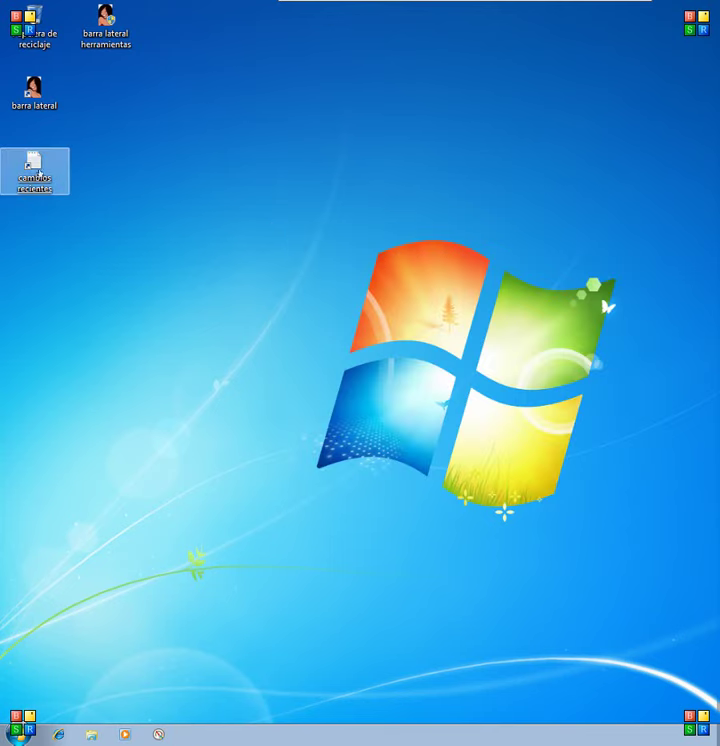
double_click(37, 172)
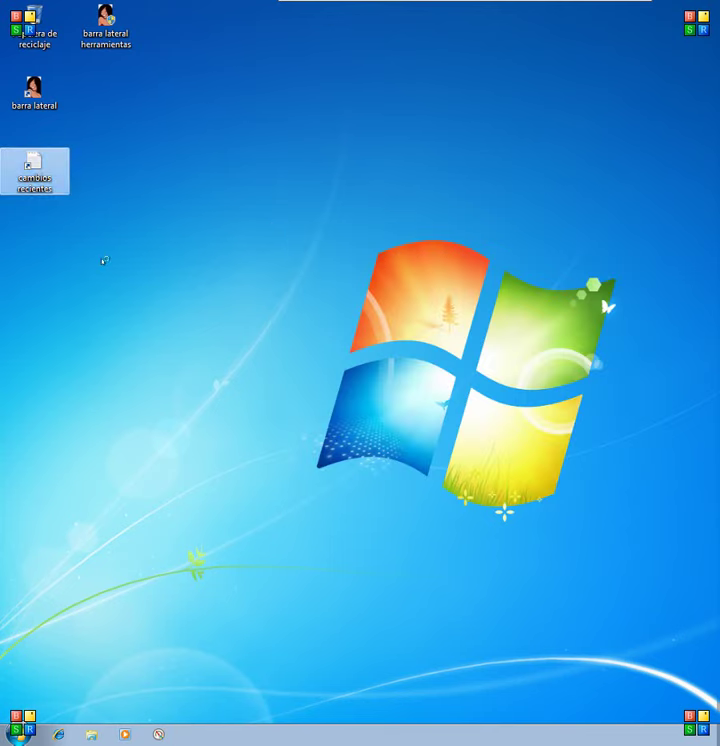
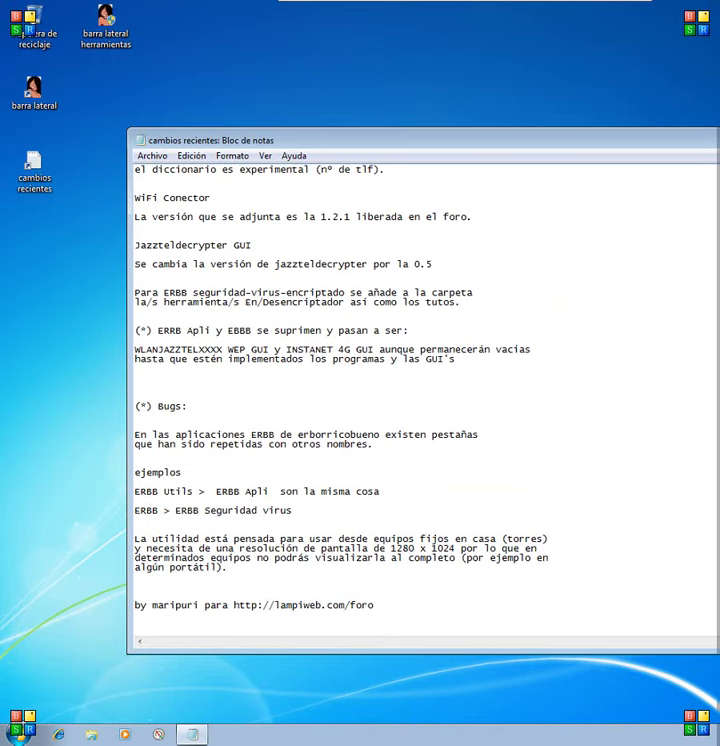
Close the "cambios recientes" file, launch barra lateral from the desktop and reveal its hidden sidebar of tools.
key(alt+F4)
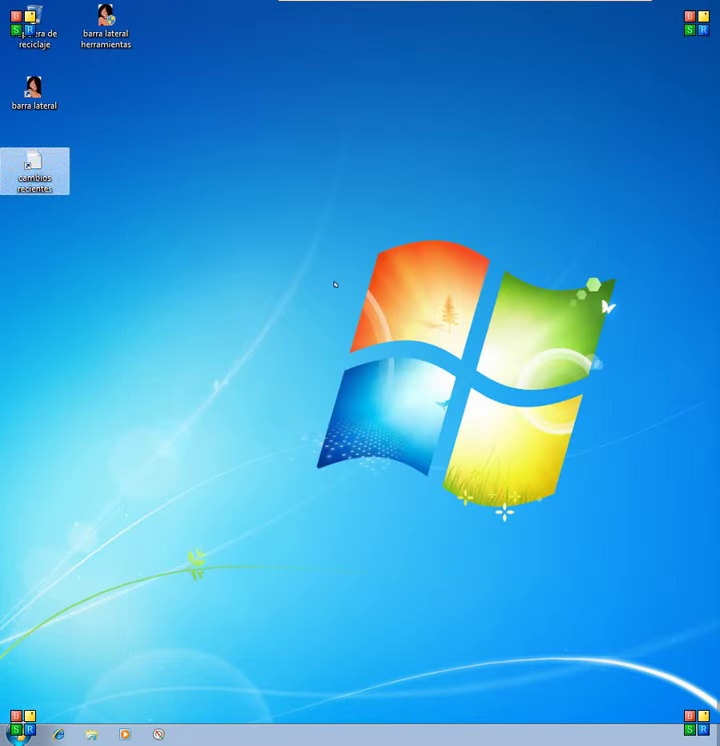
double_click(38, 89)
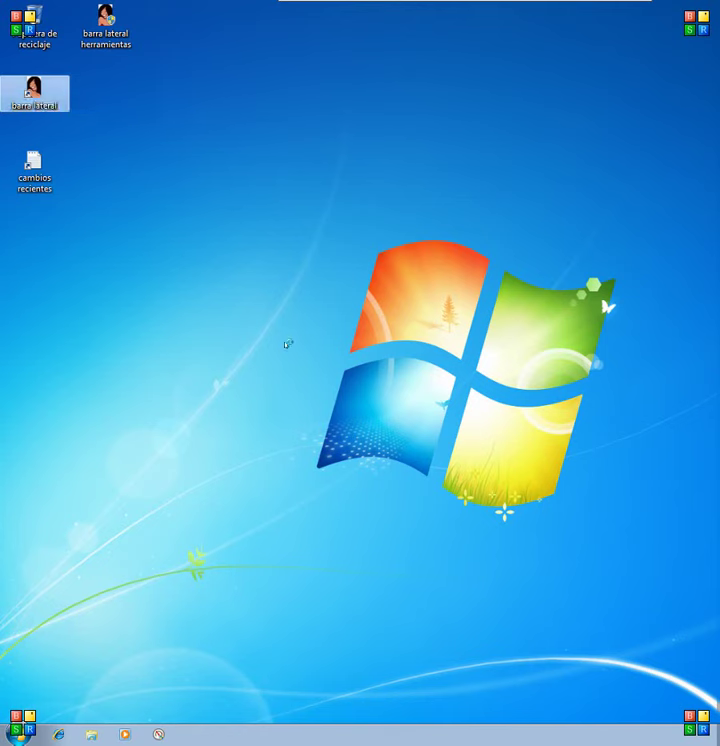
click(267, 372)
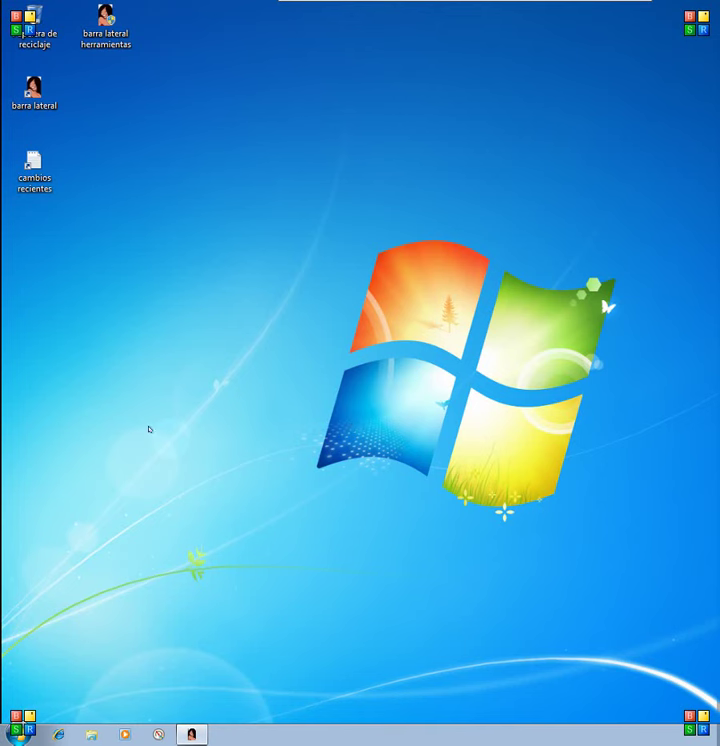
mouse_move(2, 378)
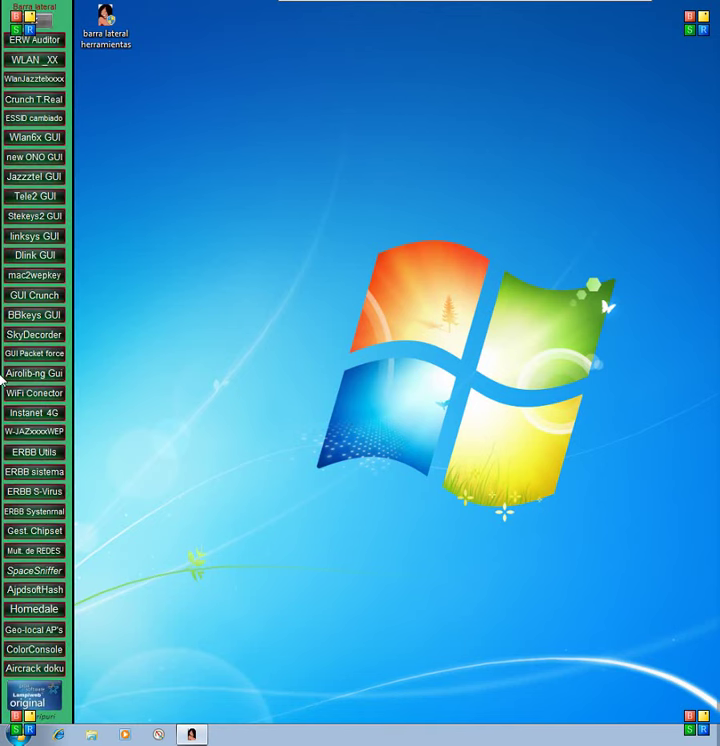
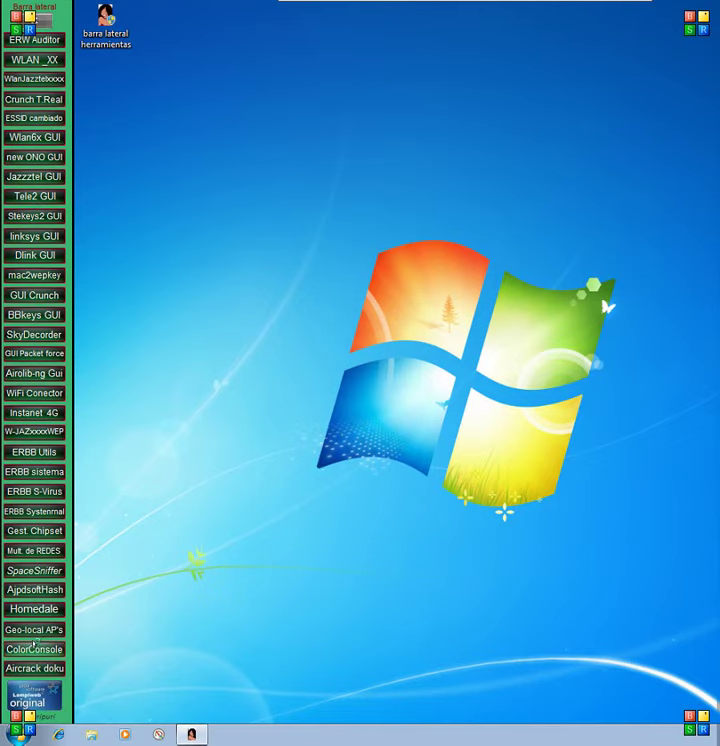
Open ColorConsole from the sidebar, view its full console window on the desktop, and close it.
click(35, 648)
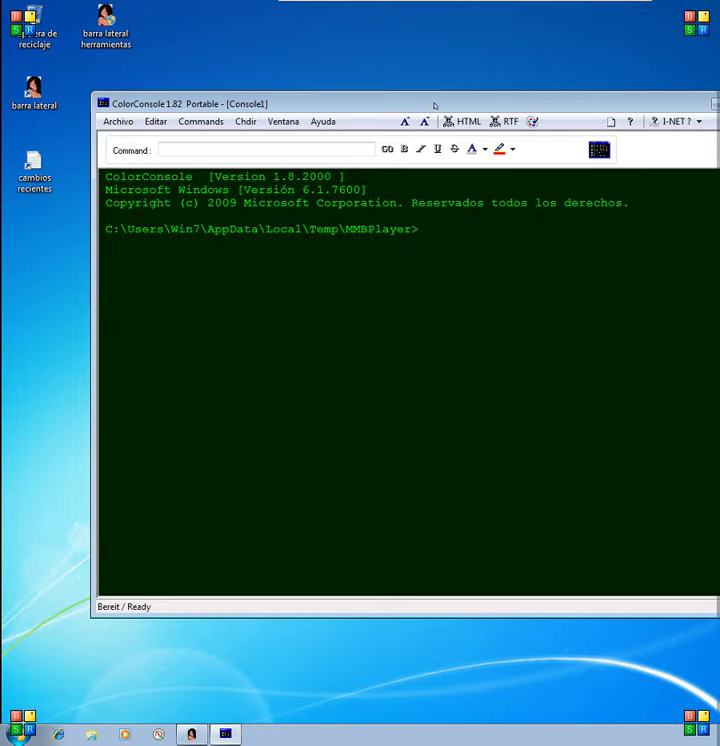
drag(435, 106, 353, 211)
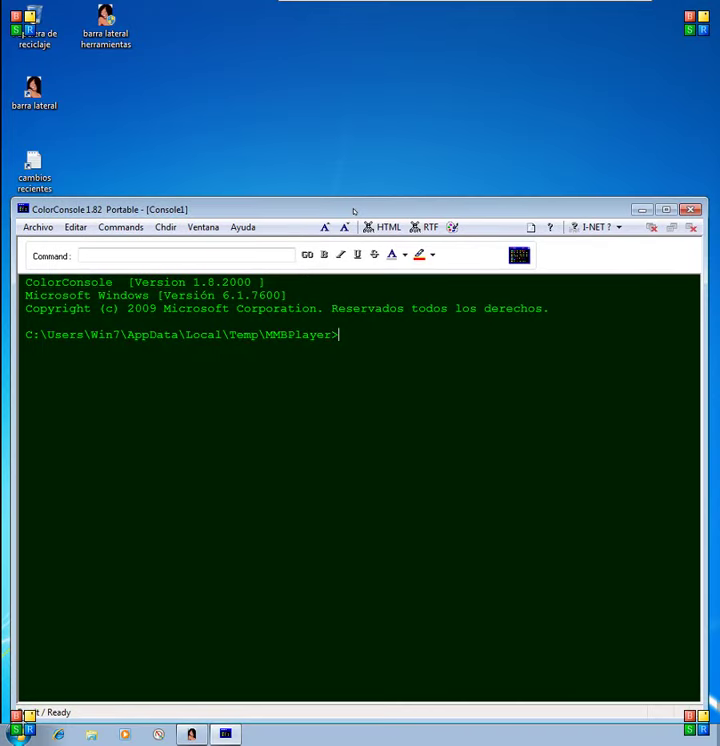
click(684, 210)
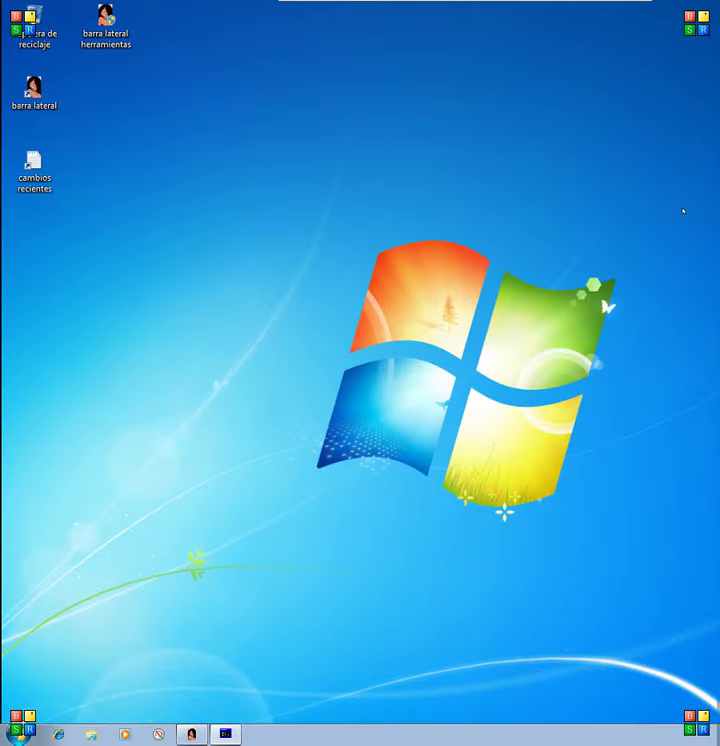
mouse_move(2, 260)
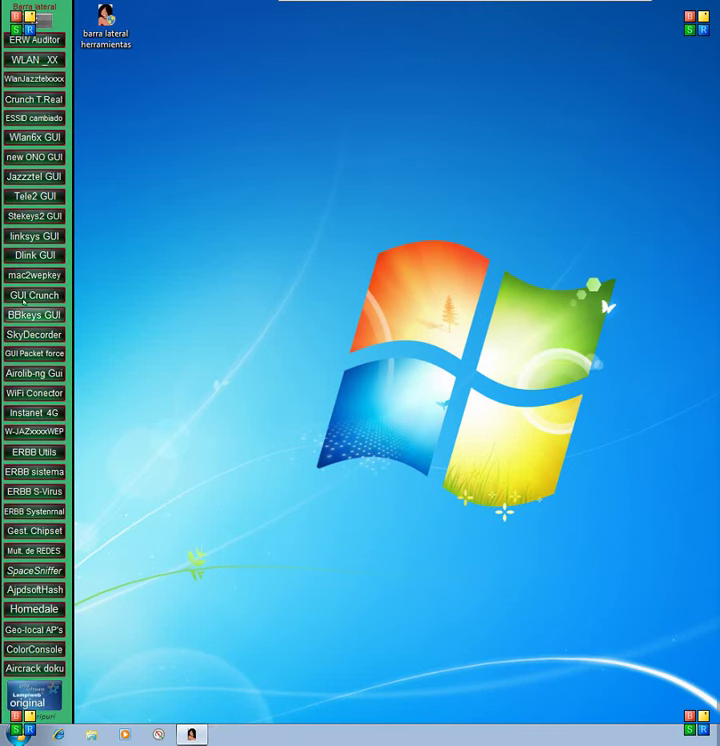
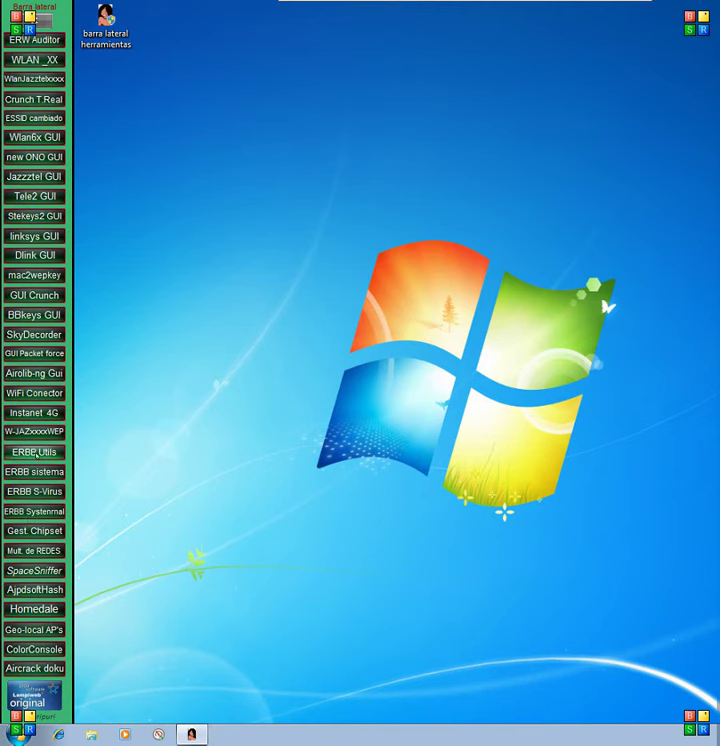
Open the ERBB Utils folder from the sidebar, bring its window fully into view on the desktop, and close it.
click(37, 452)
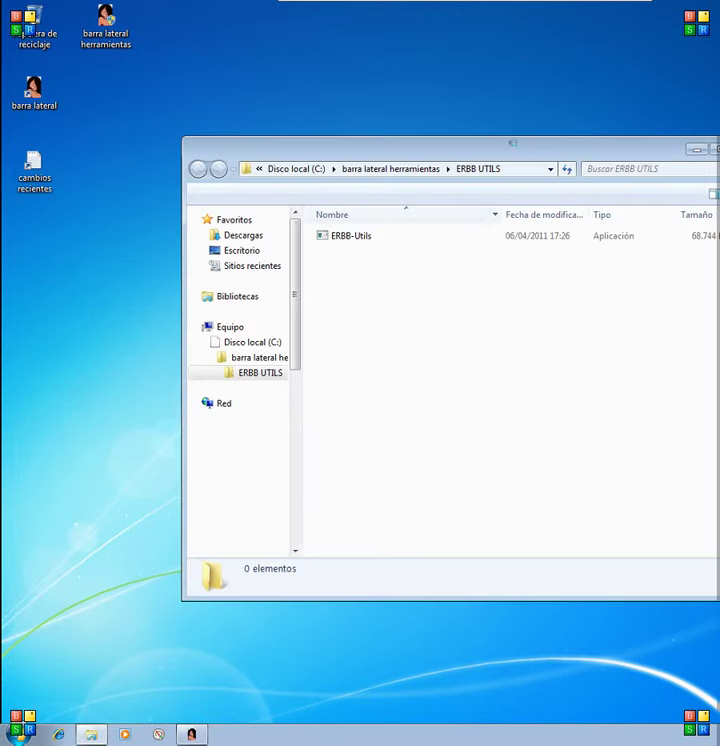
drag(518, 151, 431, 151)
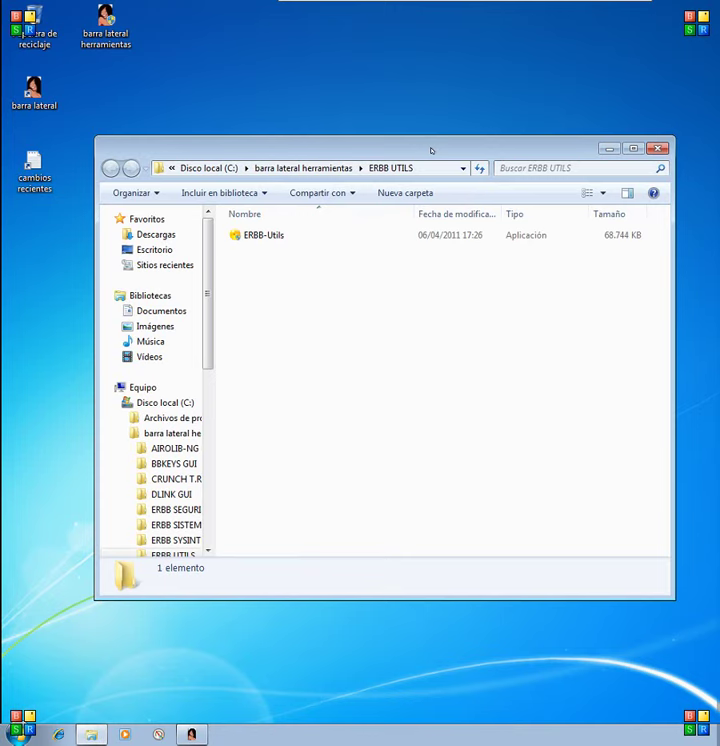
click(657, 148)
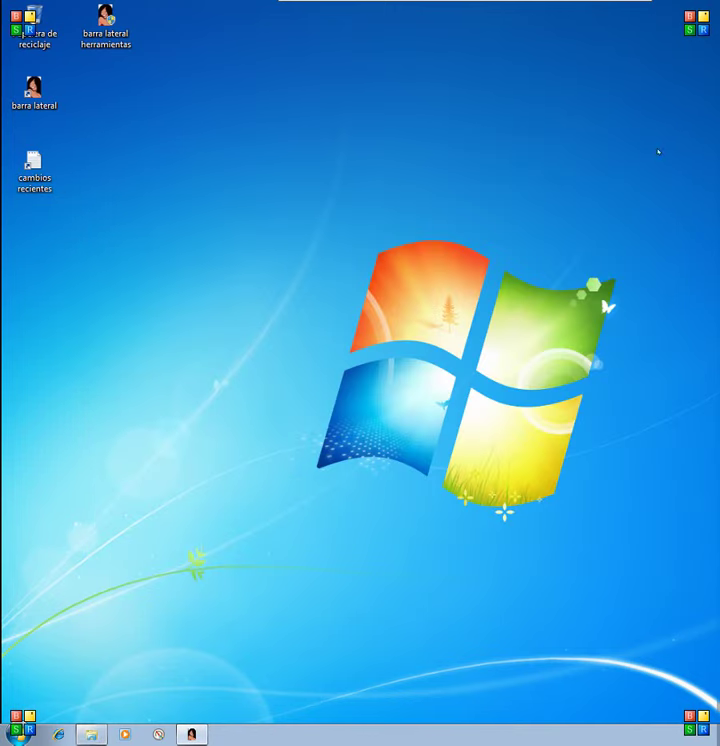
Reveal the hidden tools sidebar and open the new ONO GUI entry's folder.
mouse_move(2, 172)
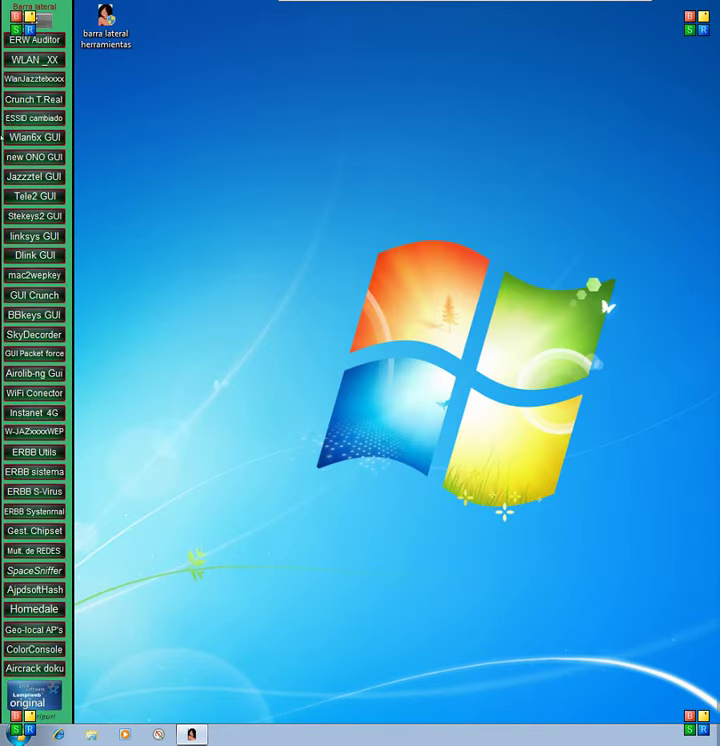
click(30, 157)
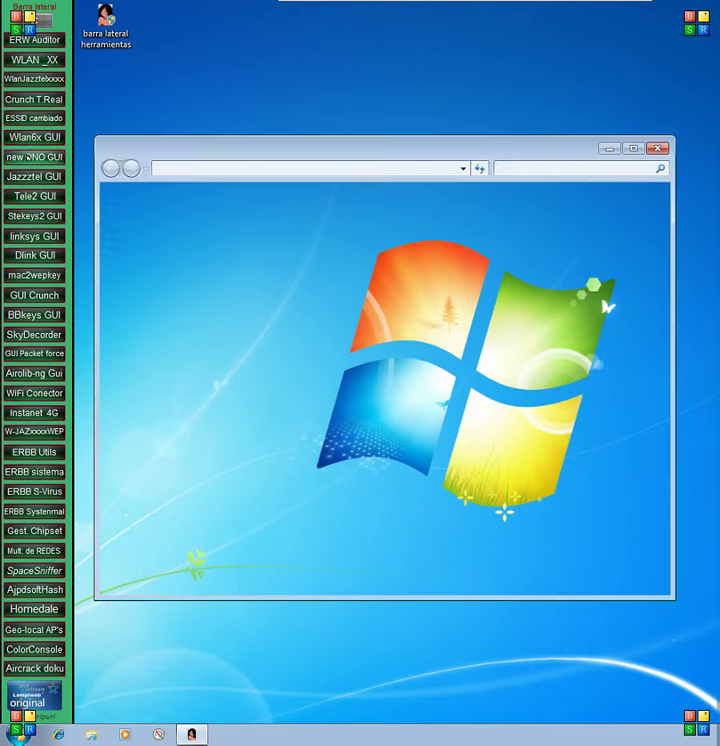
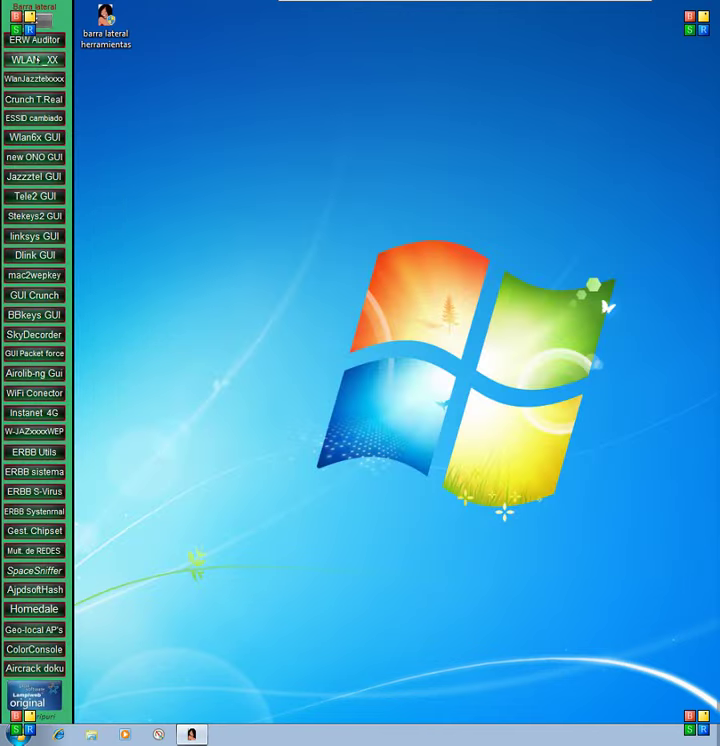
Open the folder of the WLAN_XX tool from the tools sidebar.
click(36, 60)
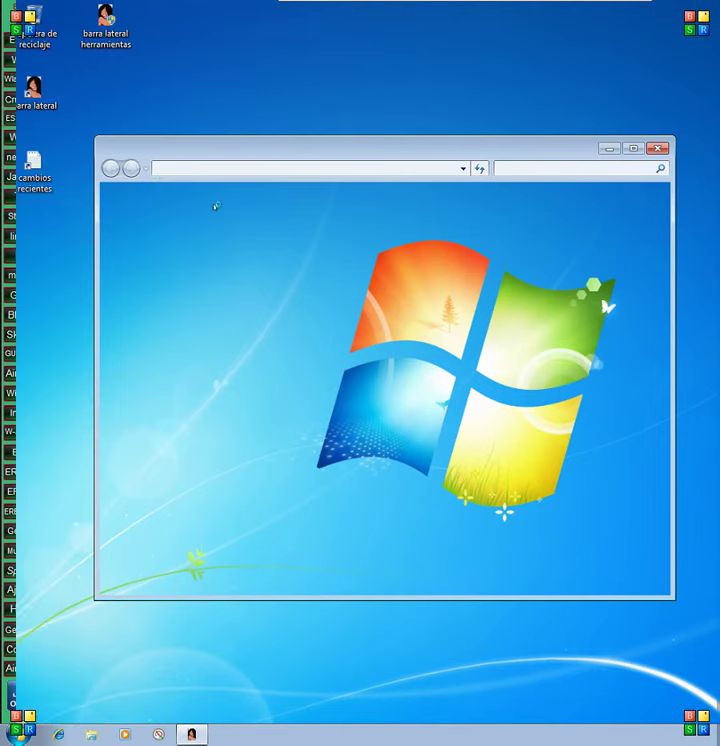
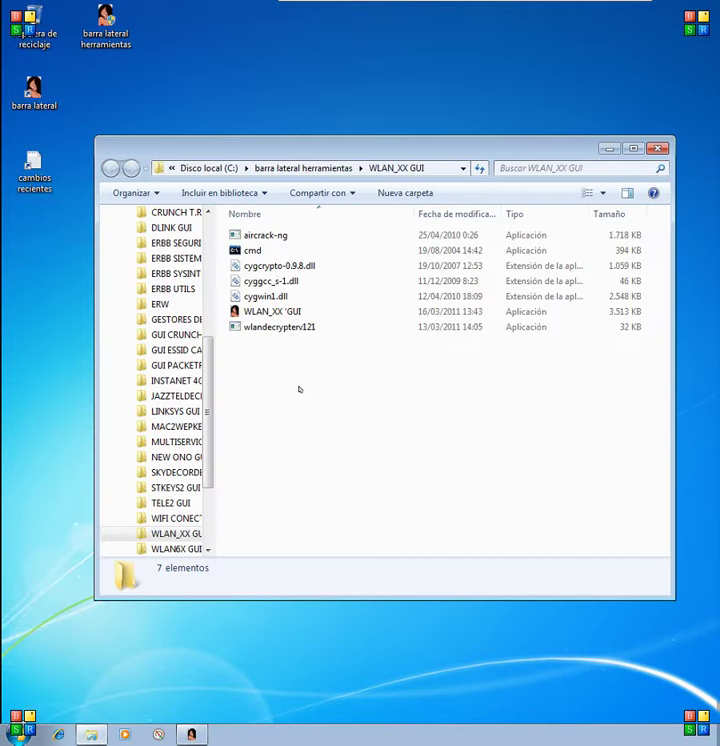
Close the WLAN_XX GUI folder window to return to the desktop.
click(658, 148)
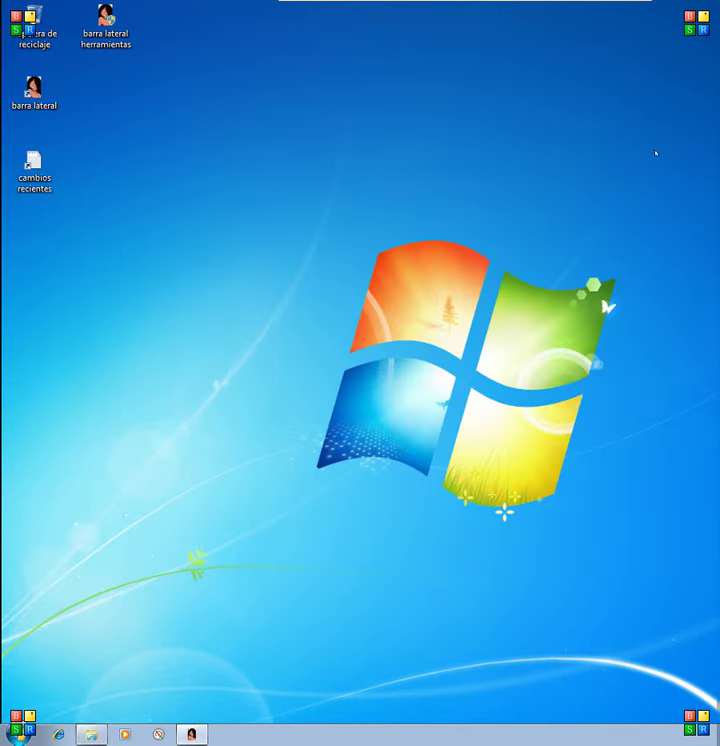
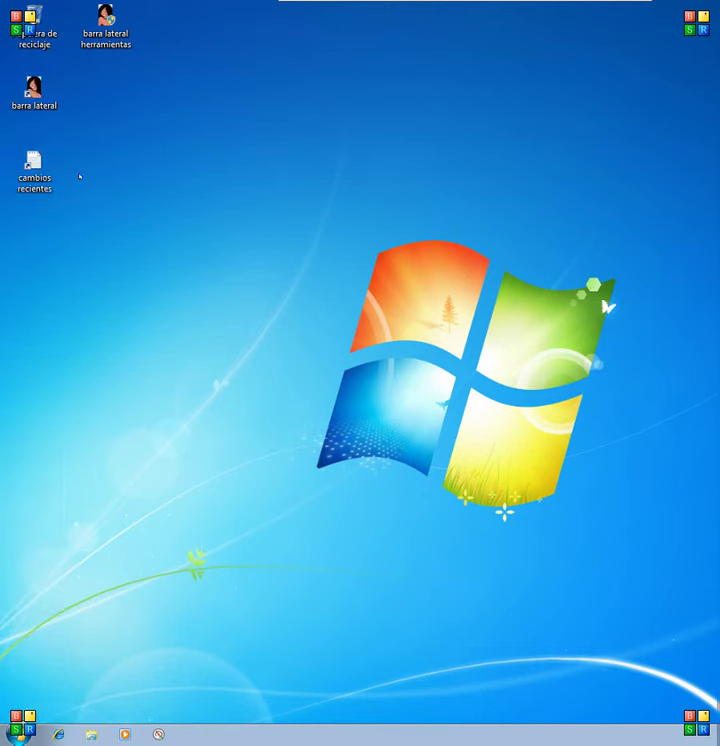
Open the local disk C: from Equipo in Windows Explorer and close the leftover Equipo window.
click(20, 734)
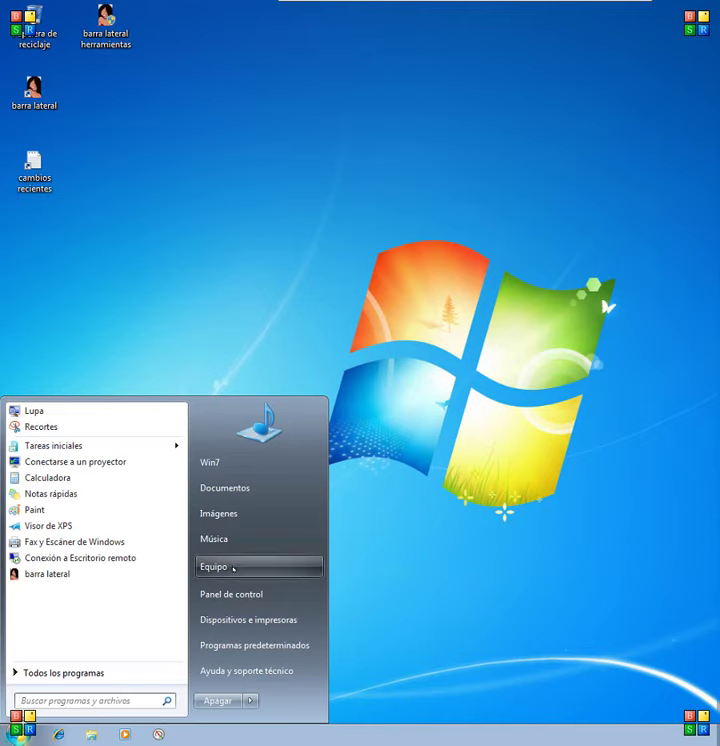
click(232, 567)
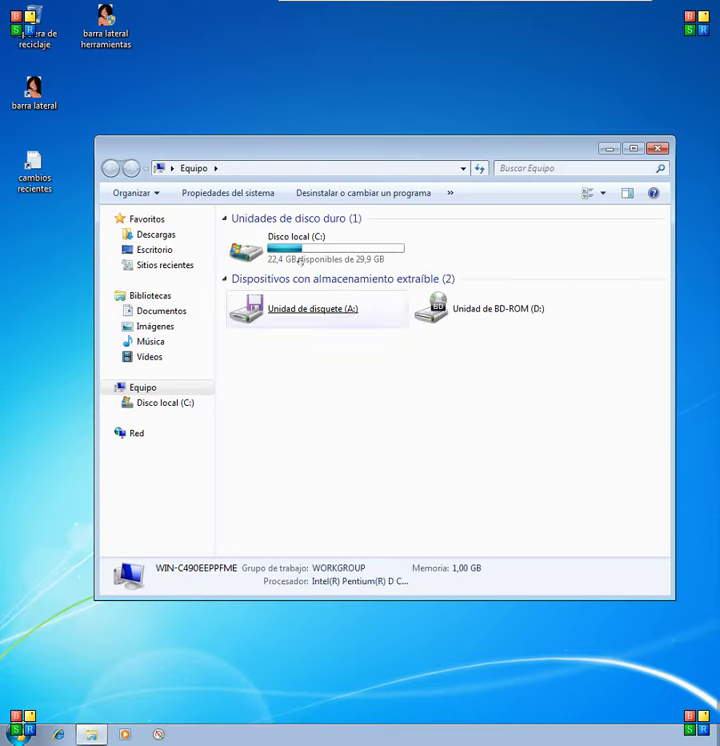
click(297, 258)
key(Return)
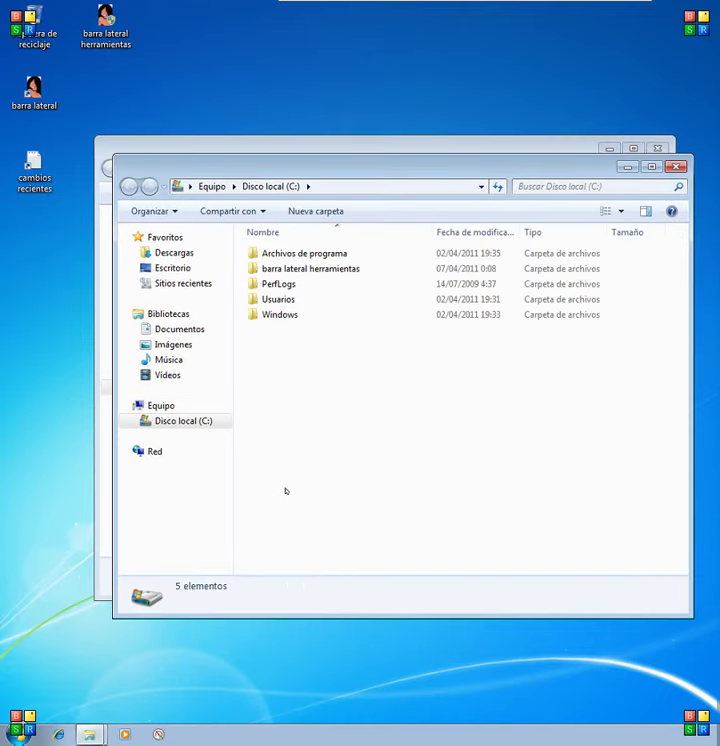
click(656, 148)
Open the barra lateral herramientas folder on drive C: and close the separate C: window behind it.
click(329, 272)
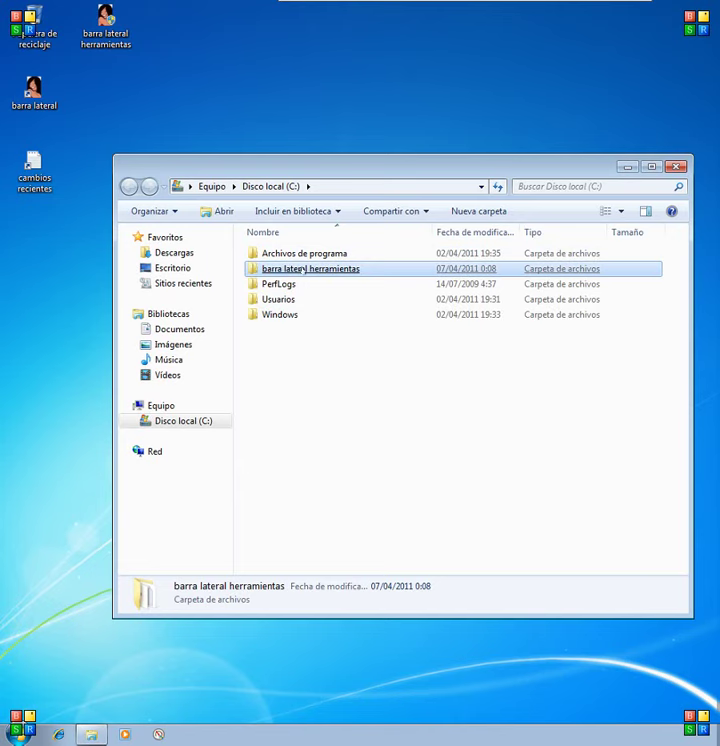
double_click(305, 270)
click(283, 266)
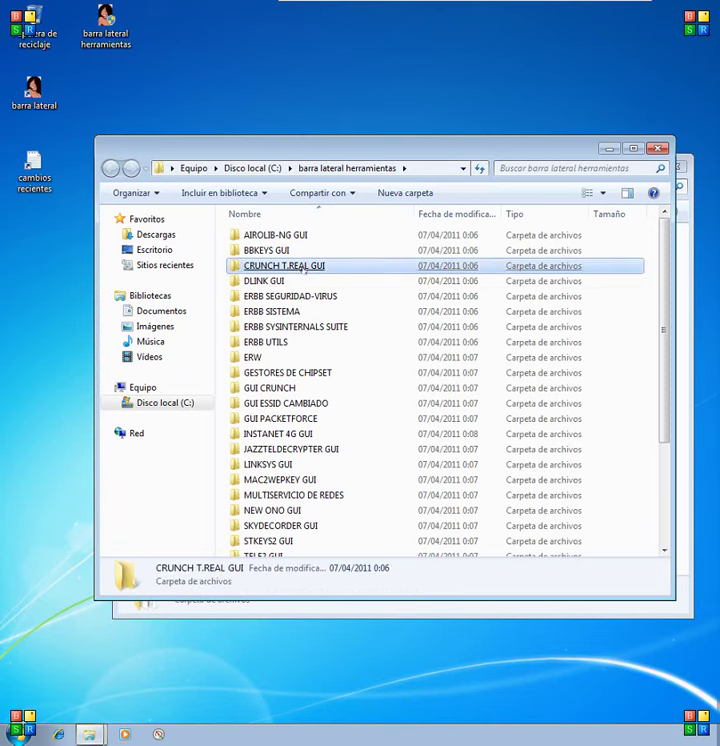
drag(664, 261, 660, 422)
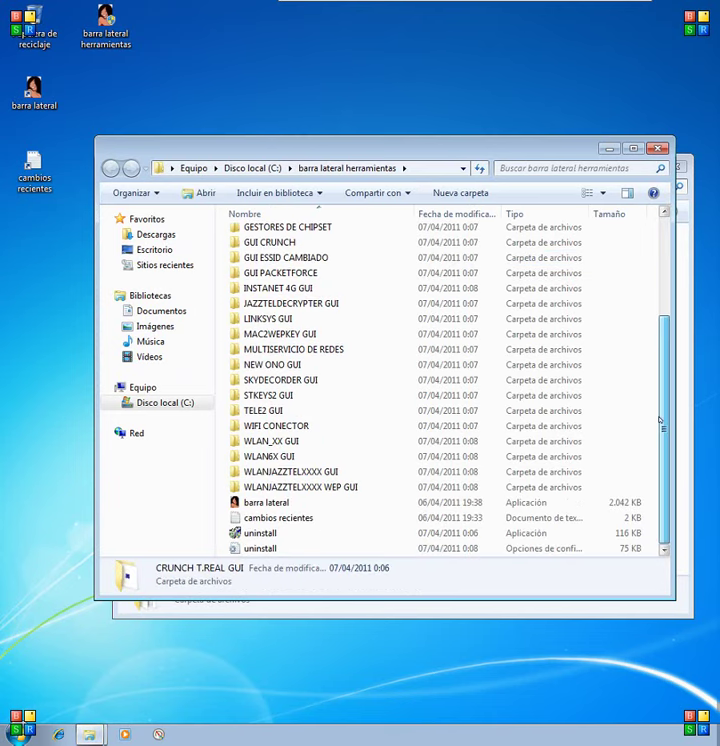
click(580, 609)
click(676, 166)
Uninstall barra lateral.exe with the folder's uninstall application, allowing it to make changes, and close the Explorer window.
click(262, 533)
double_click(275, 533)
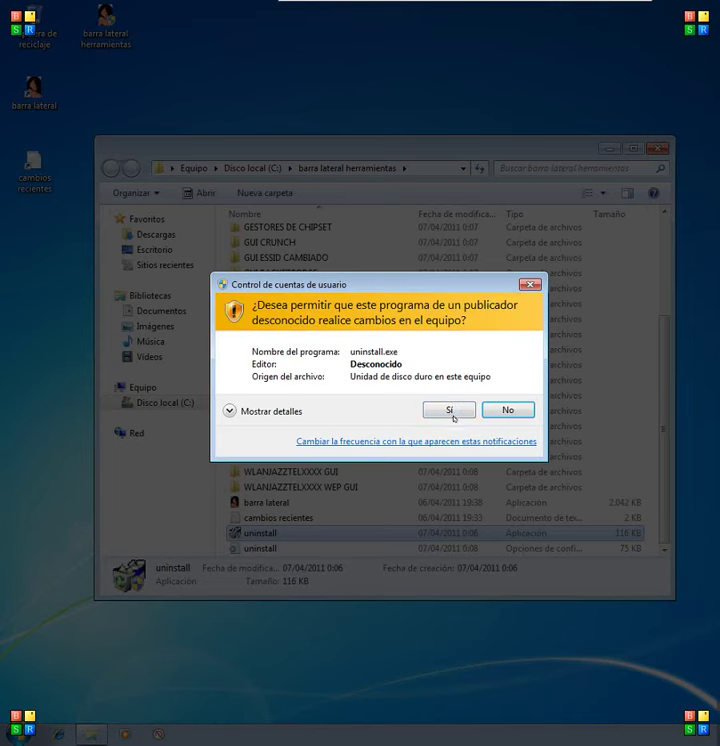
click(450, 410)
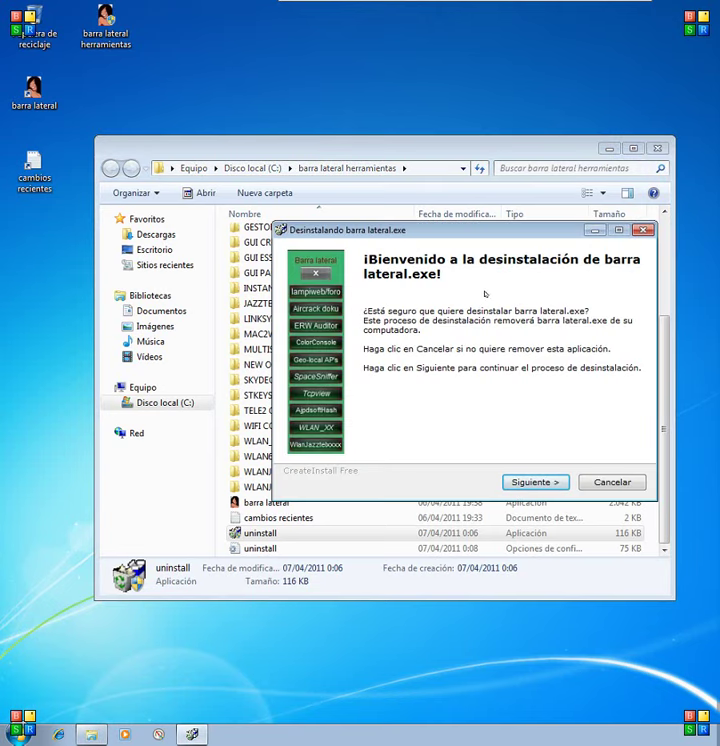
click(533, 481)
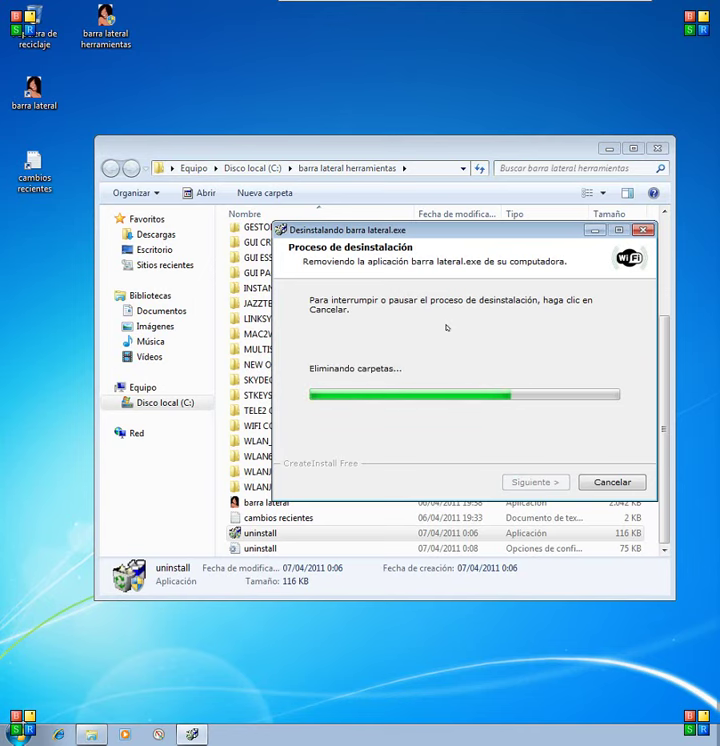
click(606, 485)
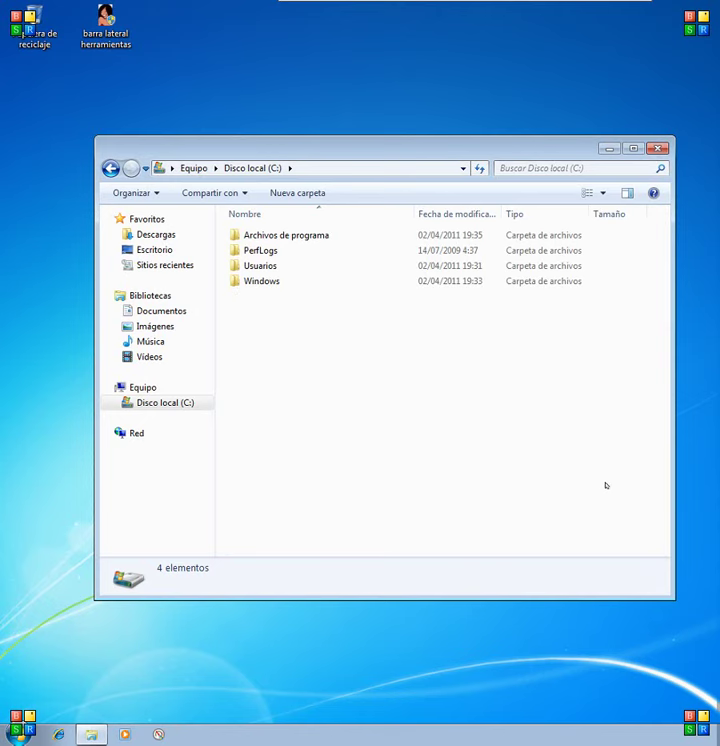
click(295, 235)
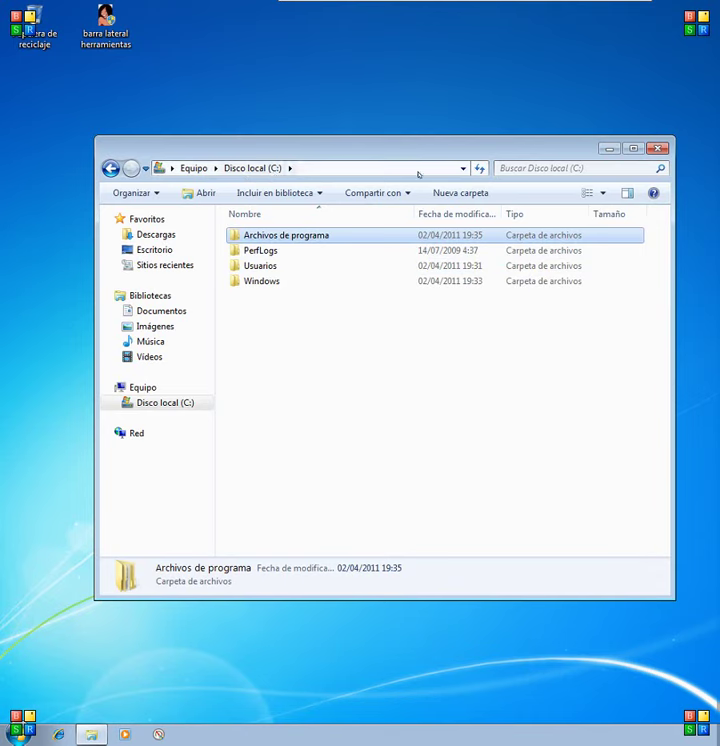
click(657, 148)
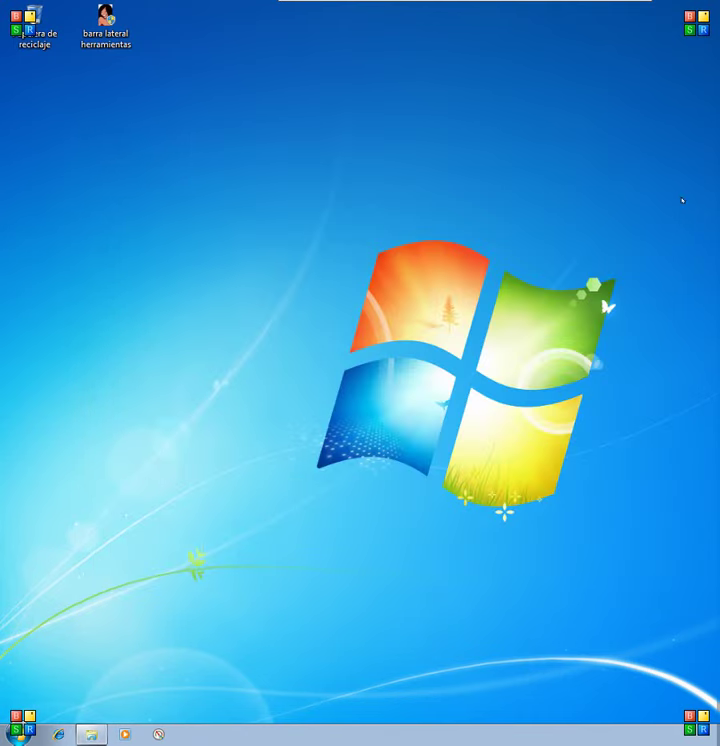